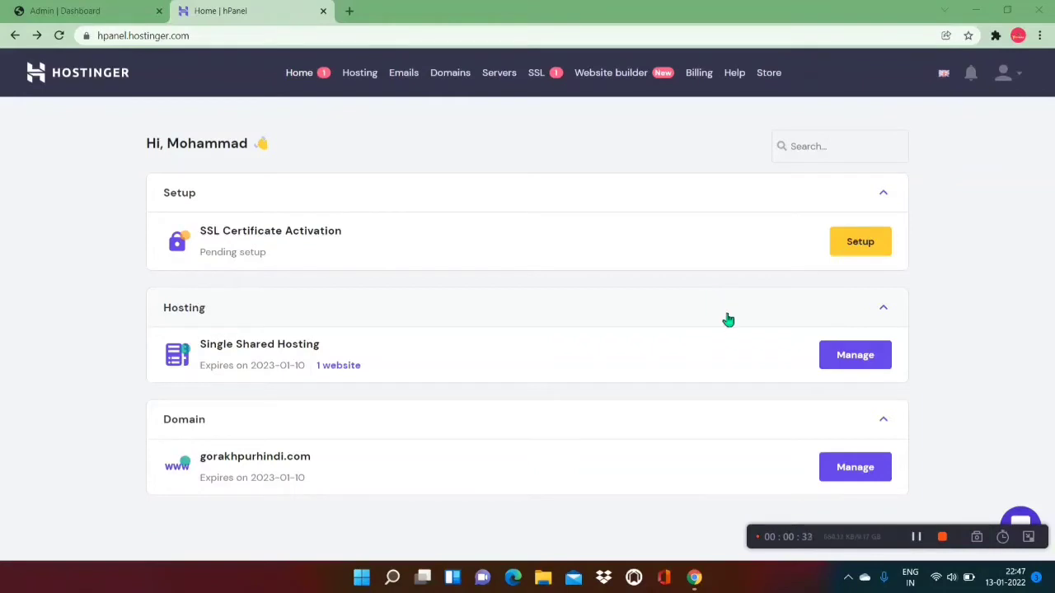
- Install the SSL certificate on gorakhpurhindi.com and refresh its SSL status
left_click(875, 246)
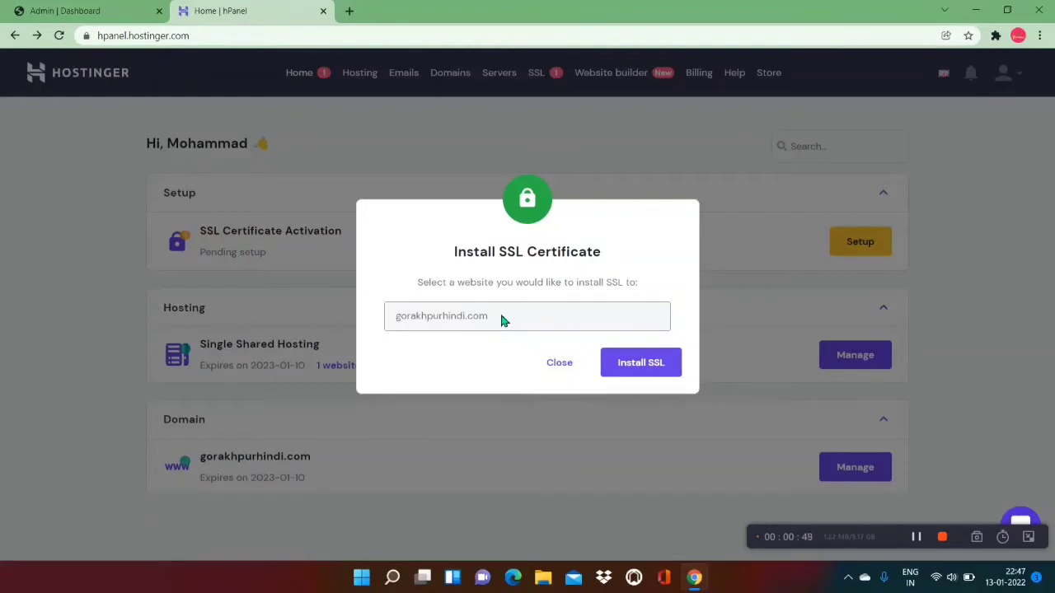
left_click_drag(491, 323, 410, 323)
left_click(409, 326)
left_click_drag(407, 328, 477, 329)
left_click(495, 320)
left_click(497, 319)
left_click_drag(481, 322, 387, 318)
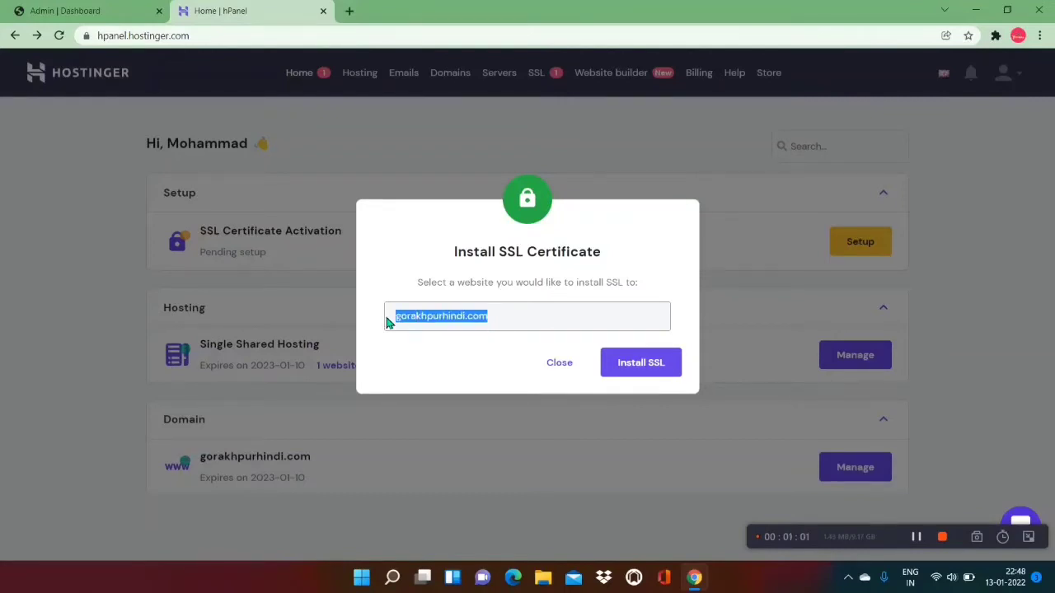
left_click(388, 321)
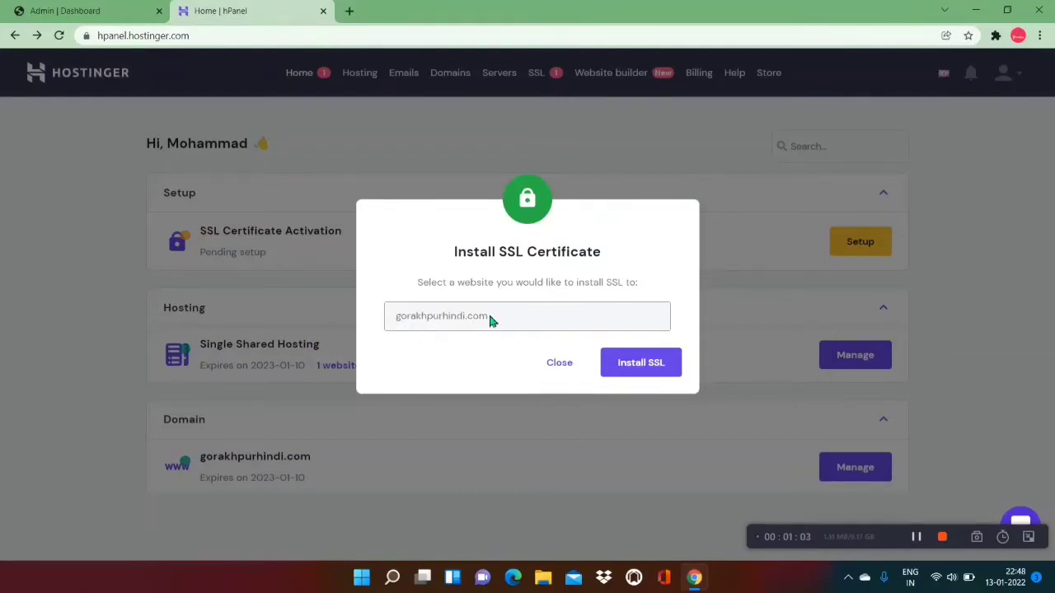
left_click_drag(399, 321, 509, 320)
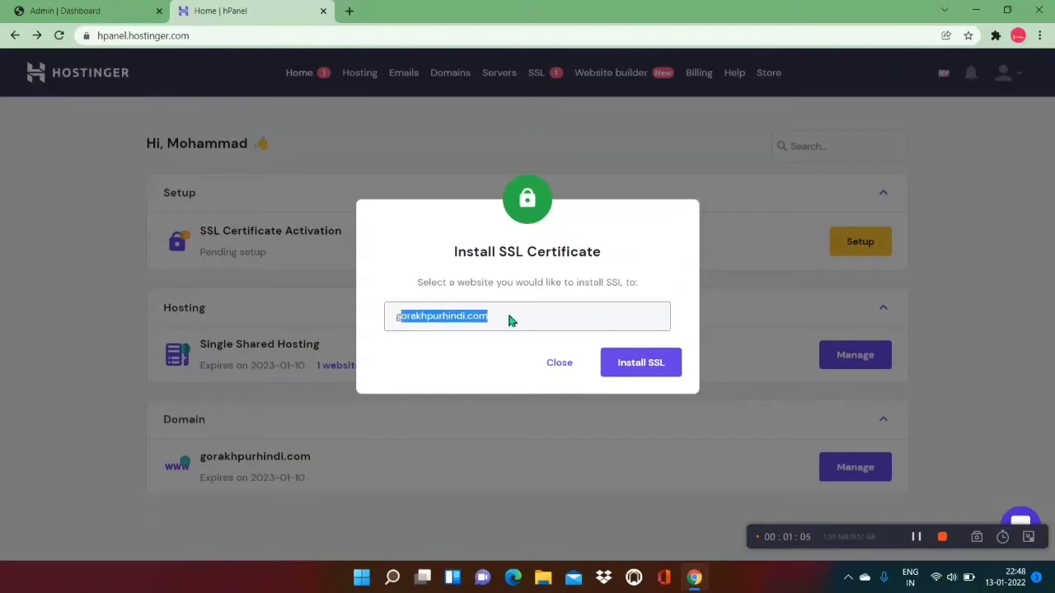
left_click(510, 320)
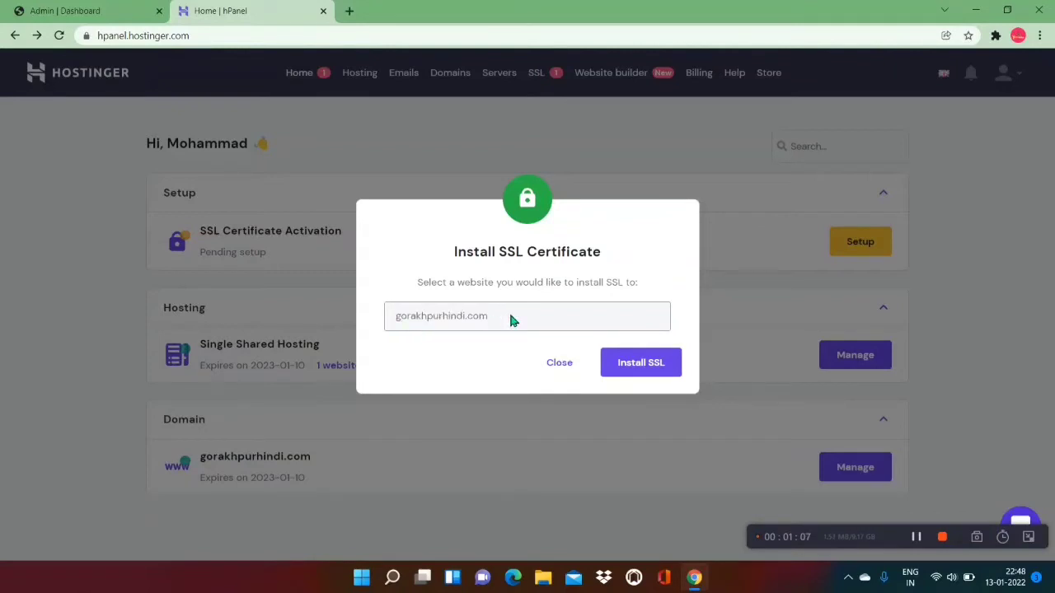
left_click(655, 369)
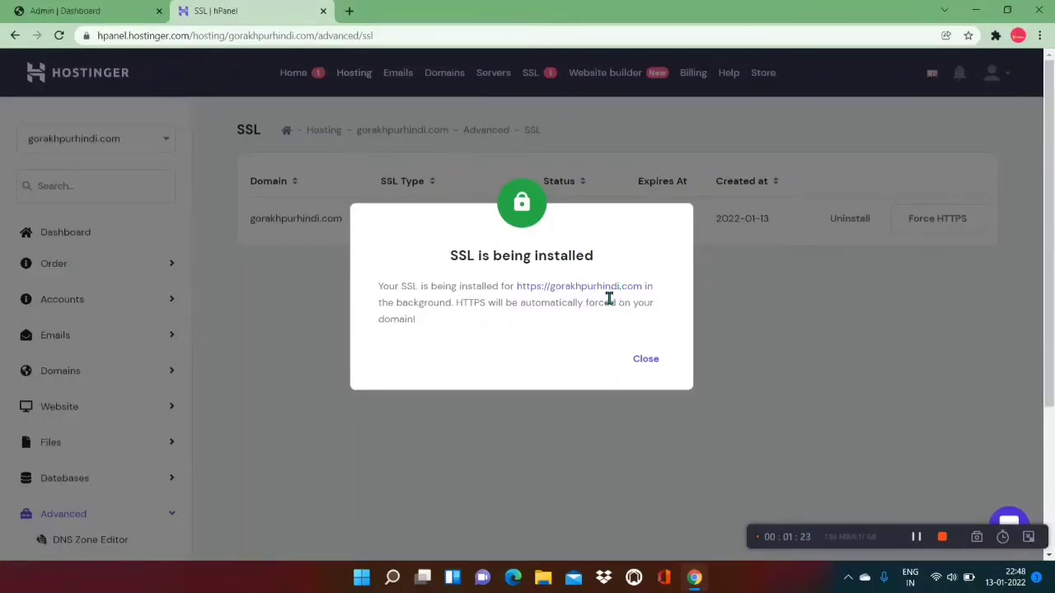
left_click(646, 360)
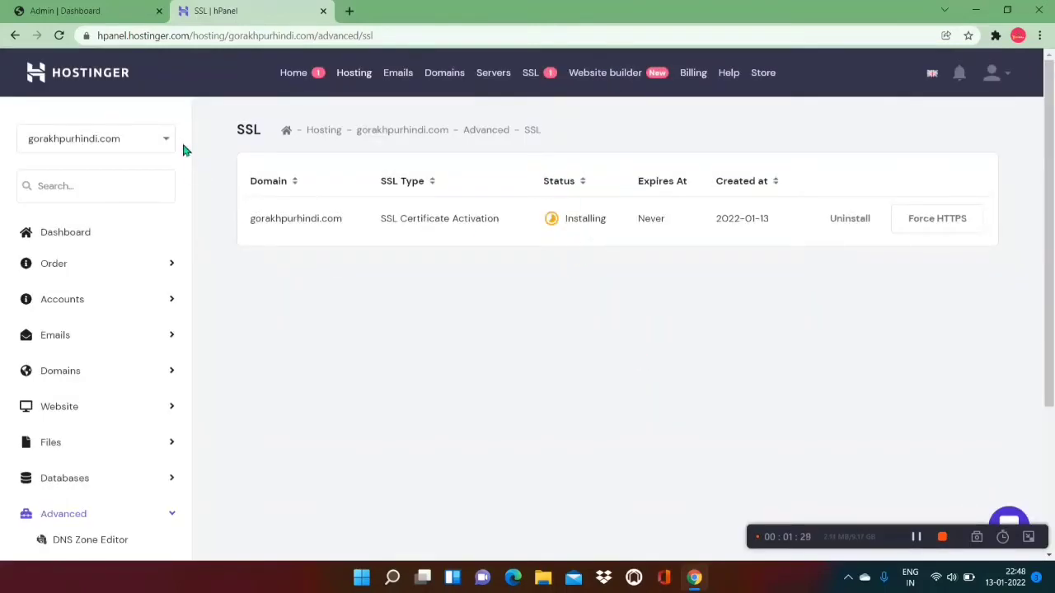
left_click(60, 36)
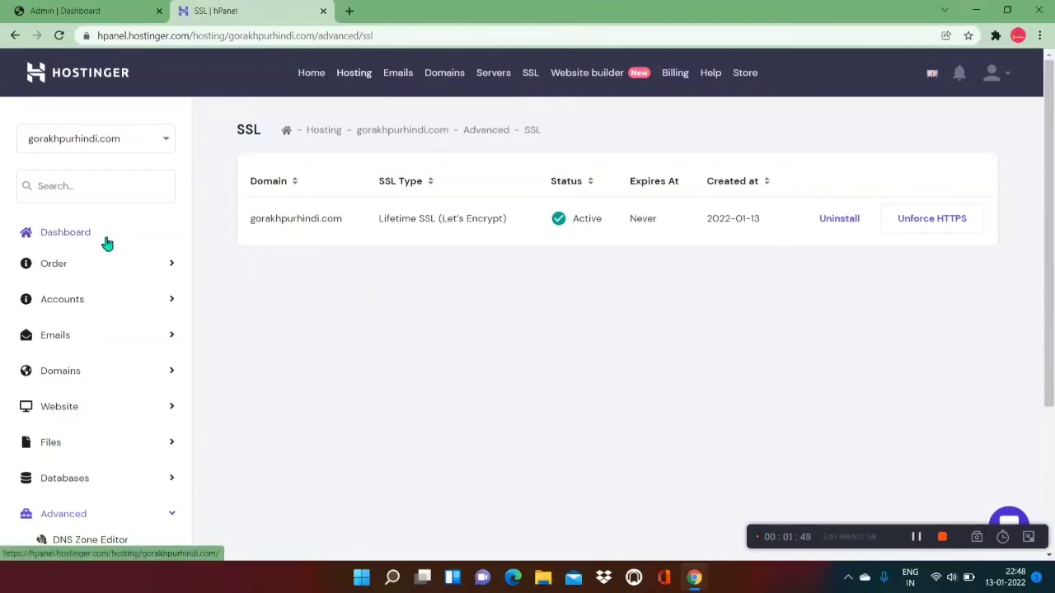
- Open the new WordPress installation form from the Single Shared Hosting plan's management page
left_click(66, 233)
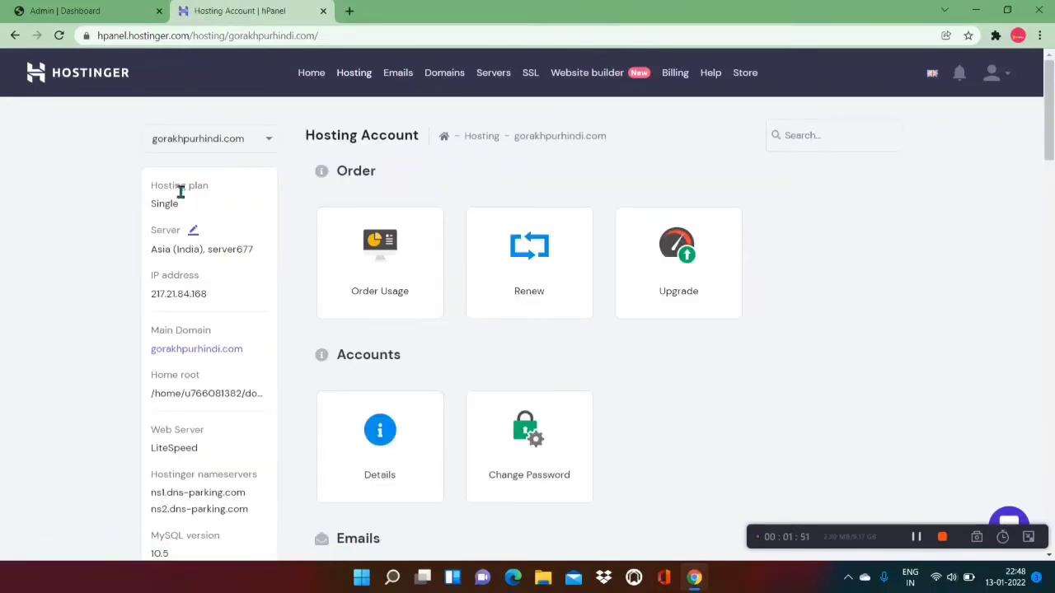
left_click(316, 78)
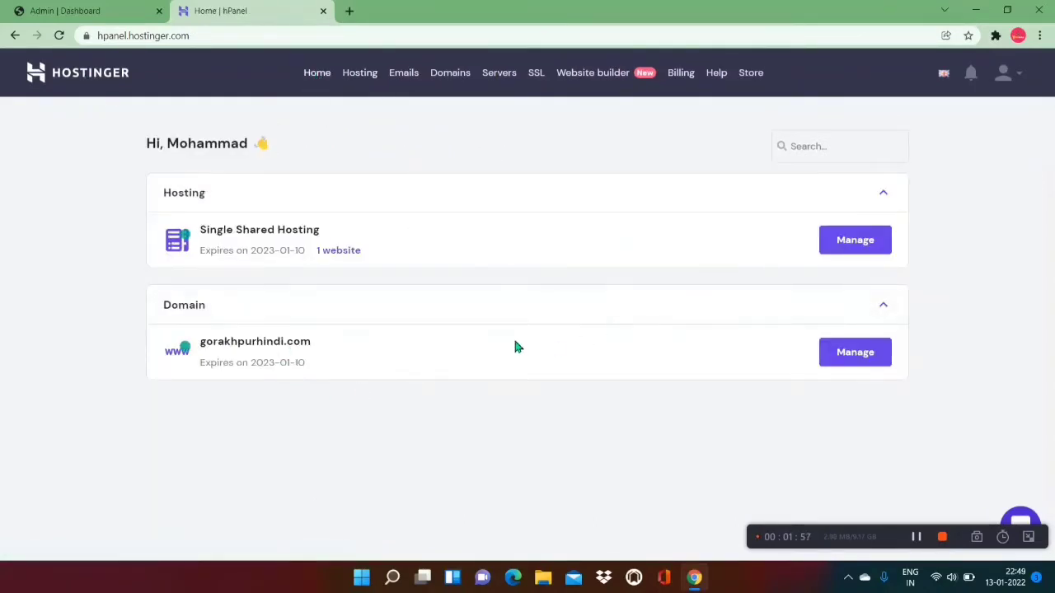
left_click(863, 247)
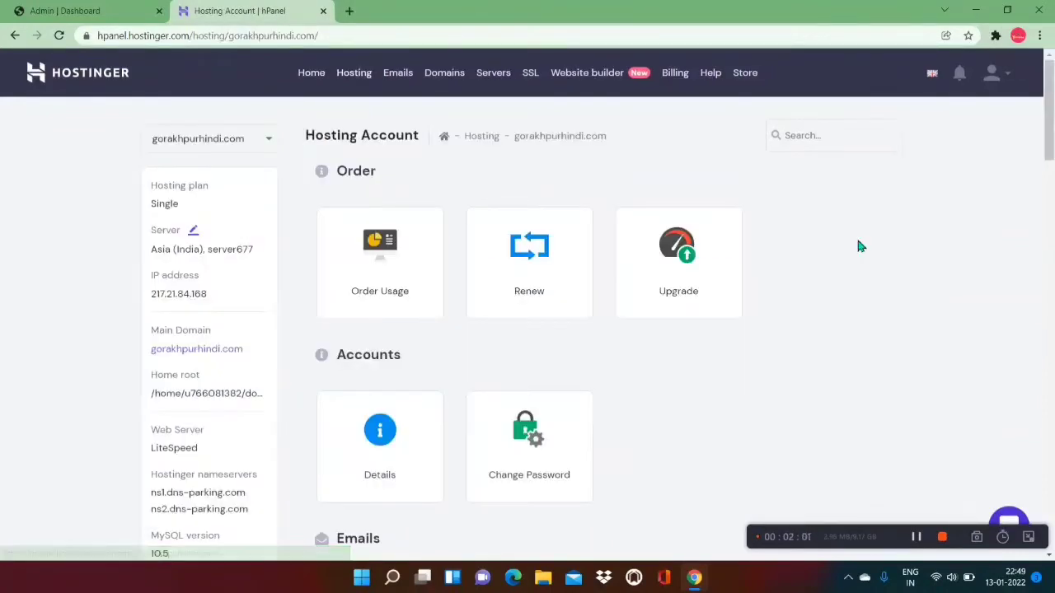
scroll(527, 329, "down", 10)
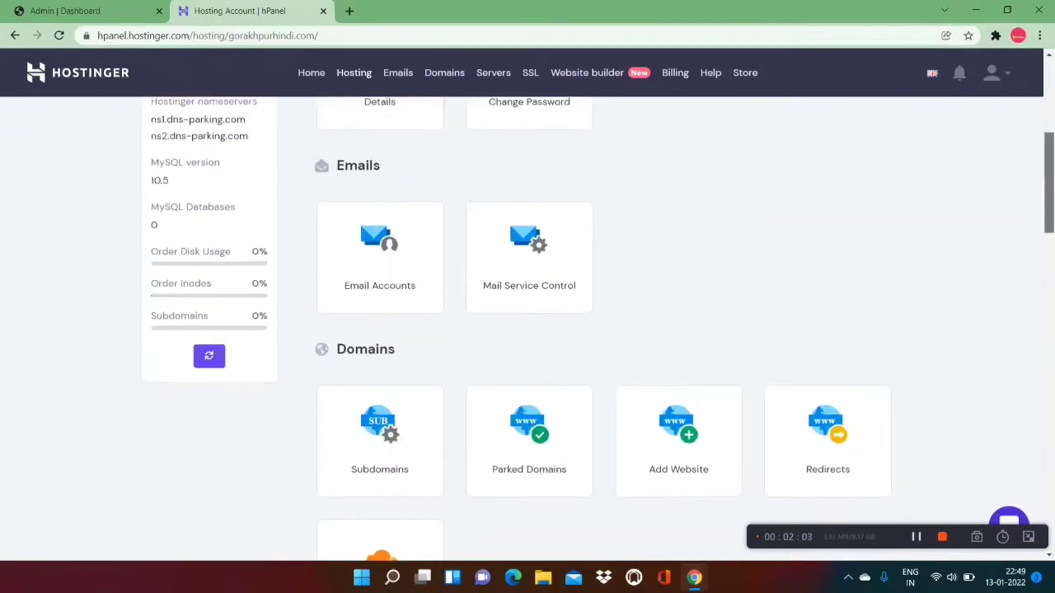
scroll(527, 329, "down", 2)
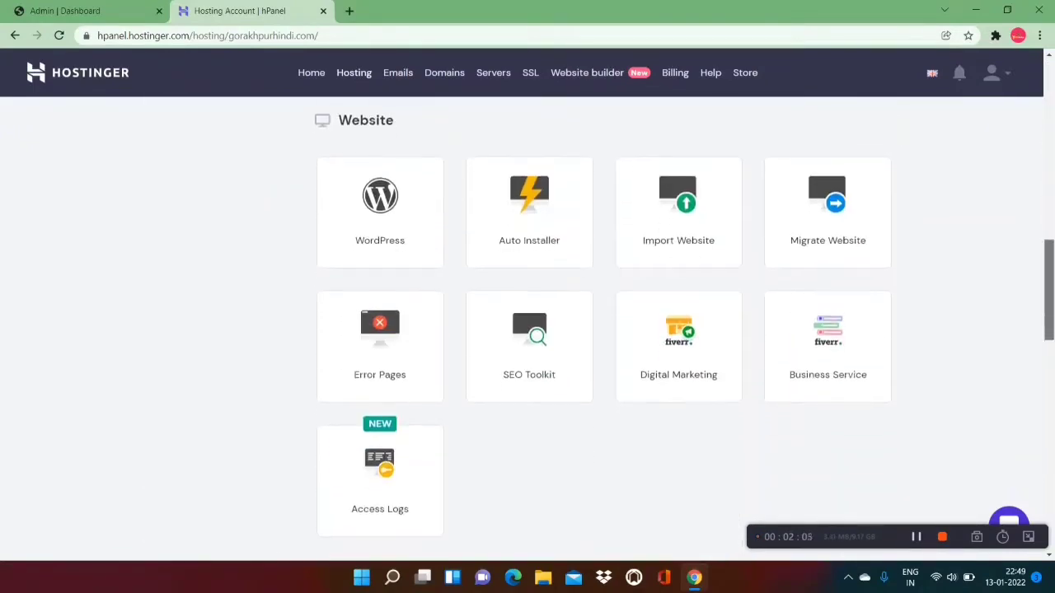
left_click(396, 226)
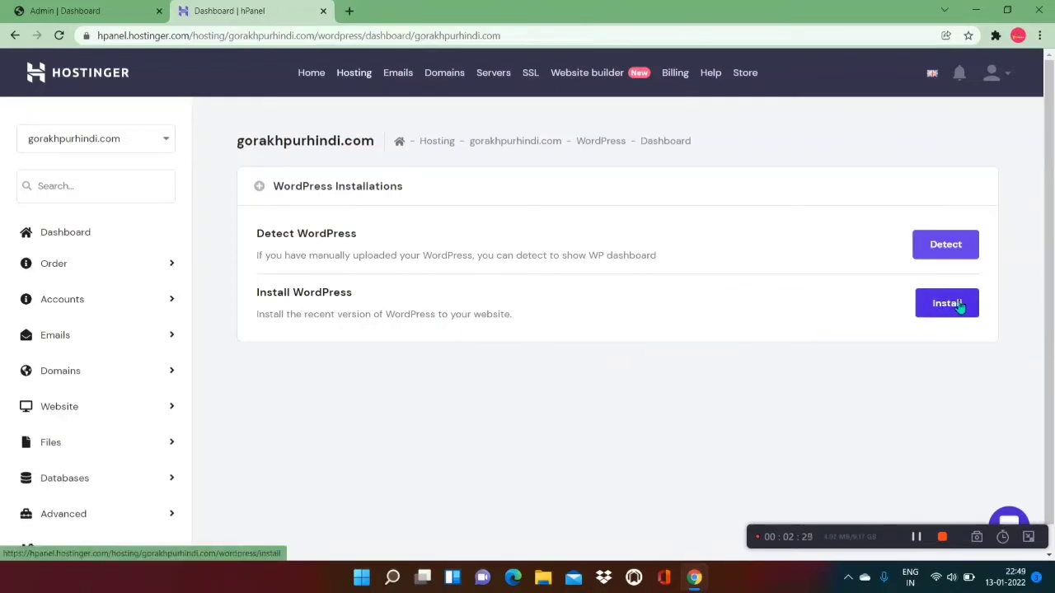
left_click(951, 303)
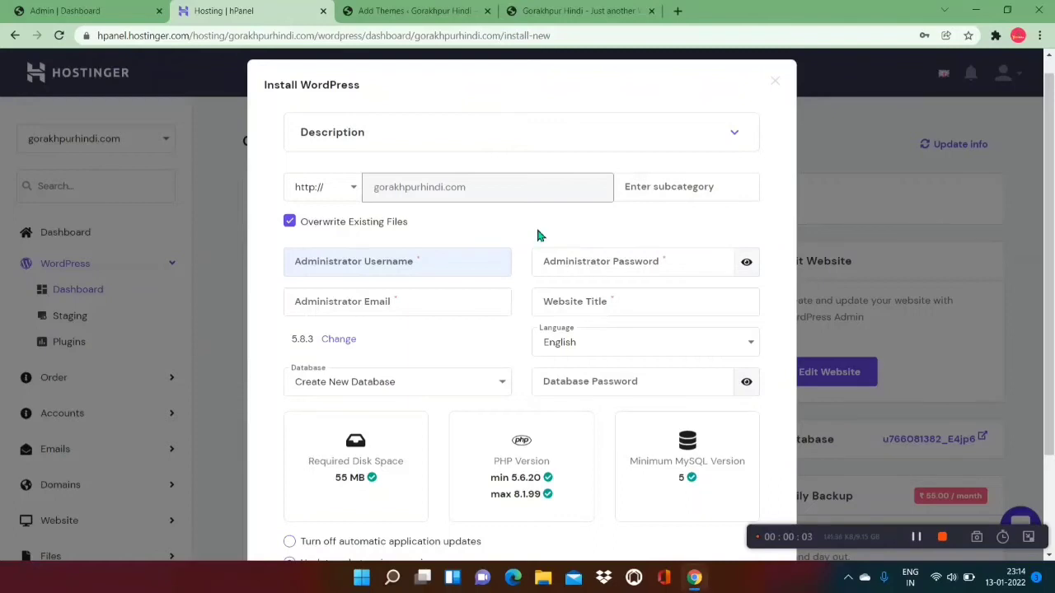
scroll(537, 236, "down", 1)
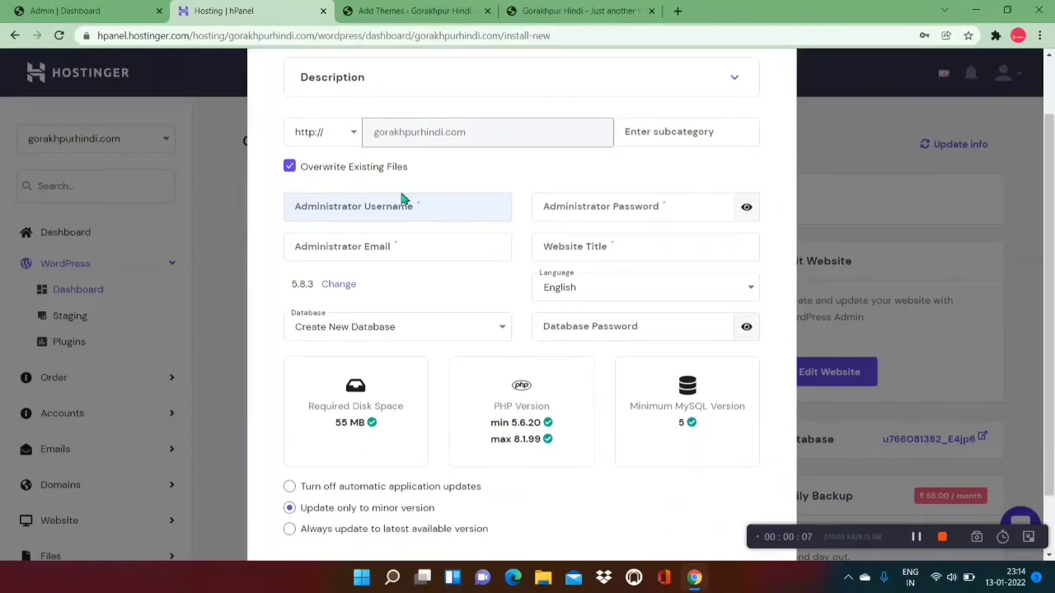
left_click(353, 138)
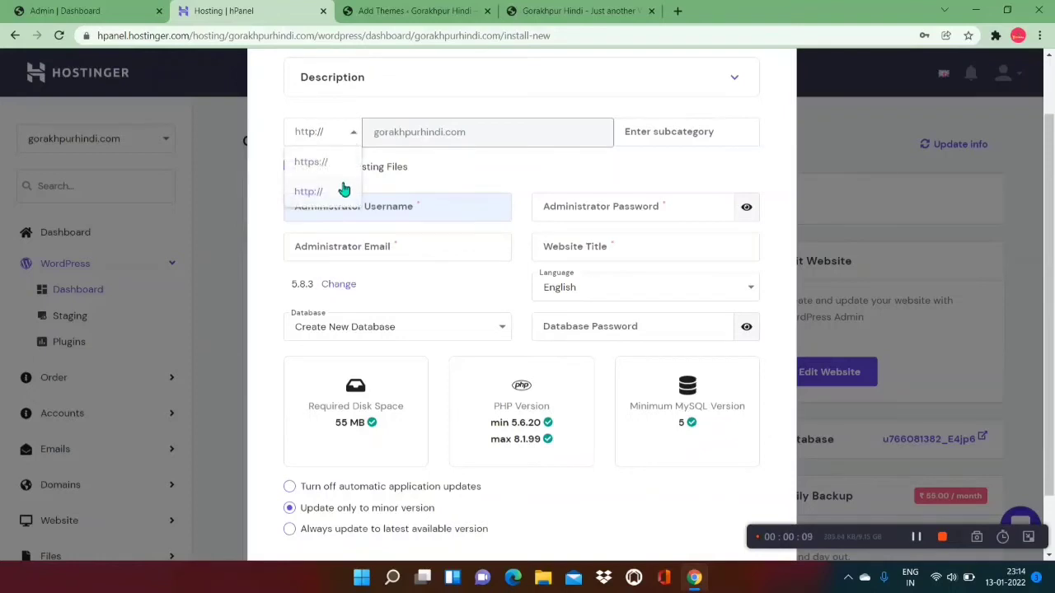
left_click(330, 165)
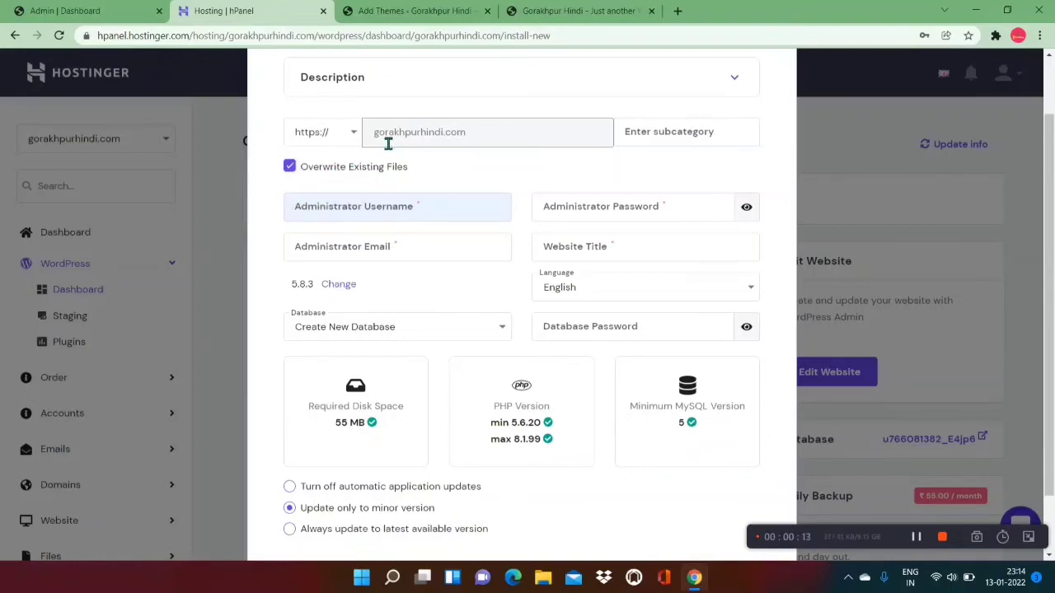
left_click_drag(379, 136, 483, 135)
left_click(484, 136)
left_click(655, 145)
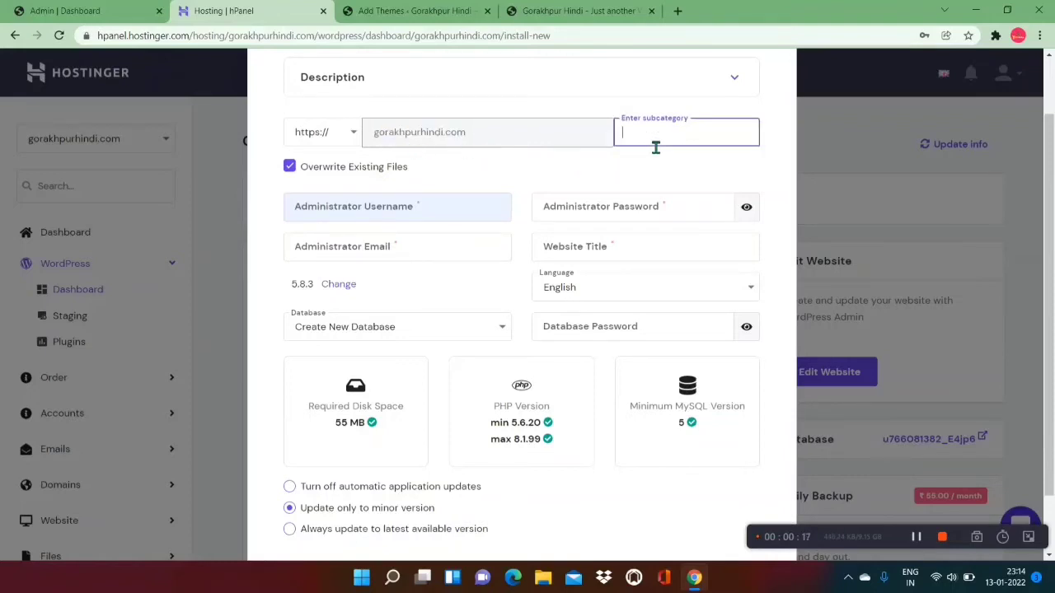
left_click(604, 167)
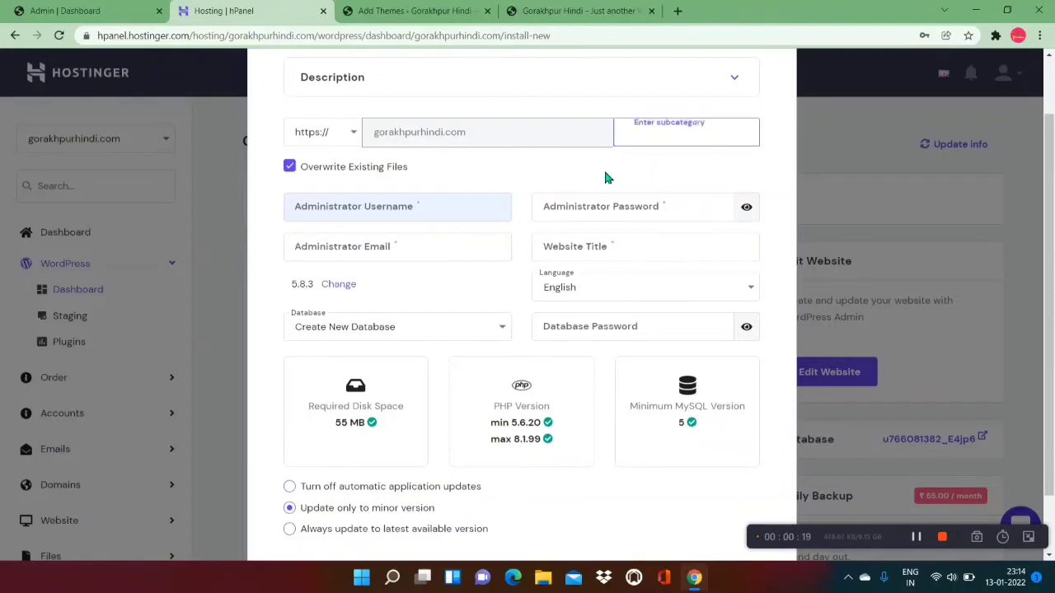
left_click(375, 218)
left_click(501, 190)
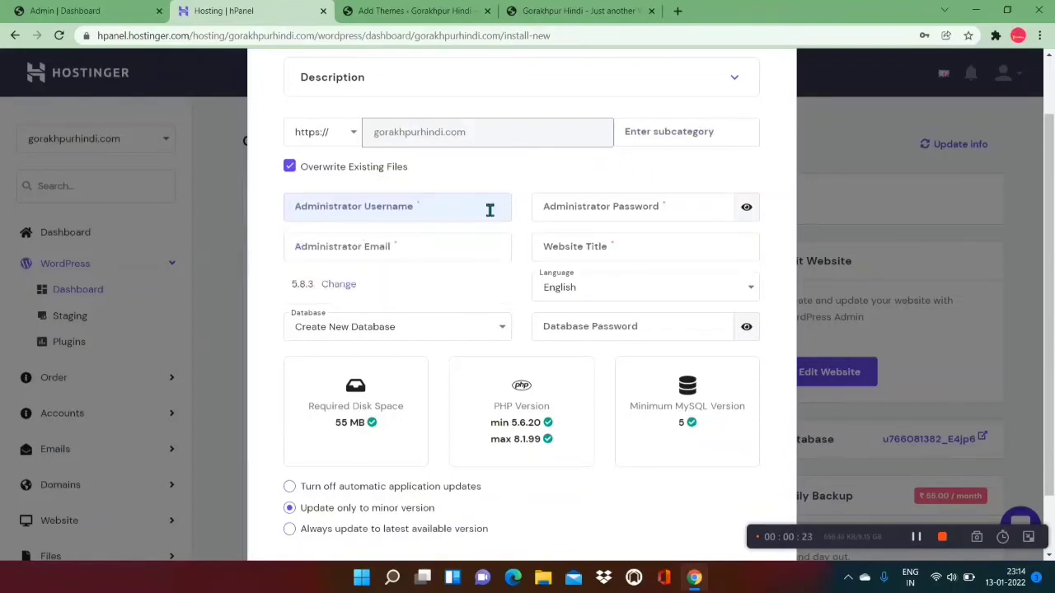
left_click(574, 216)
left_click(531, 182)
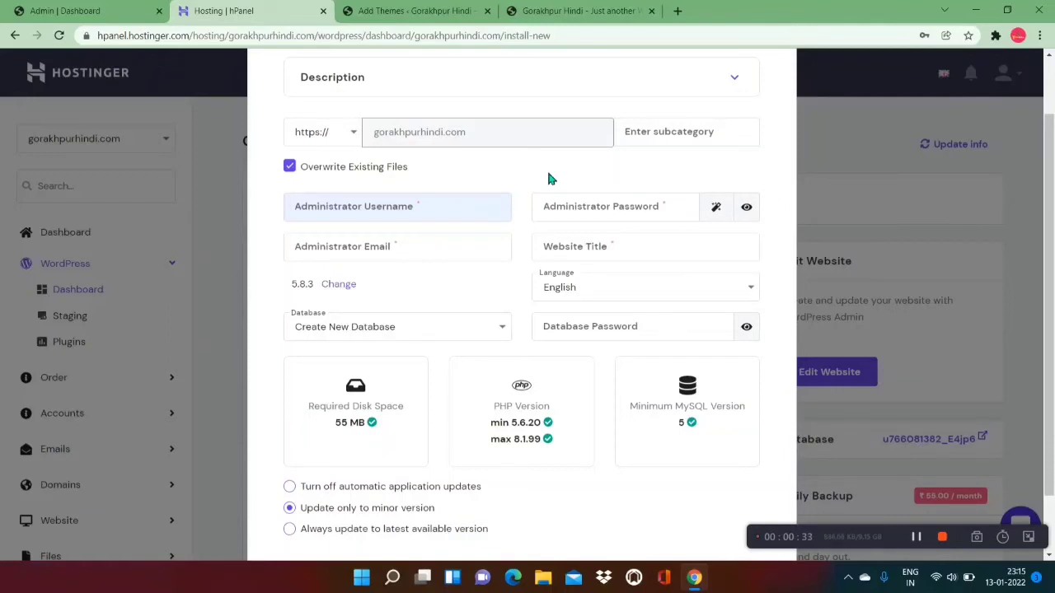
left_click(614, 219)
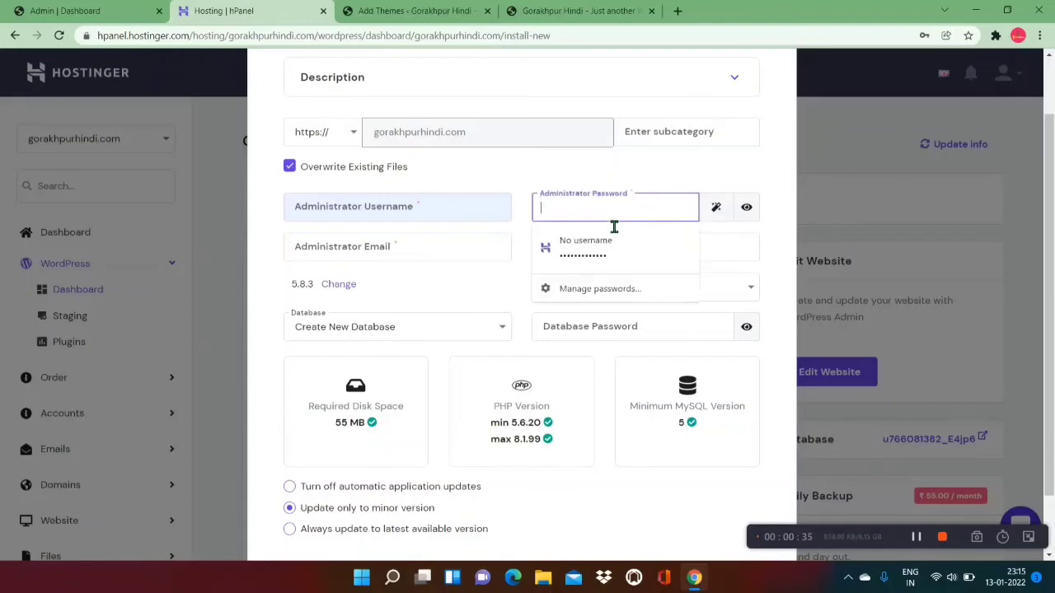
left_click(562, 176)
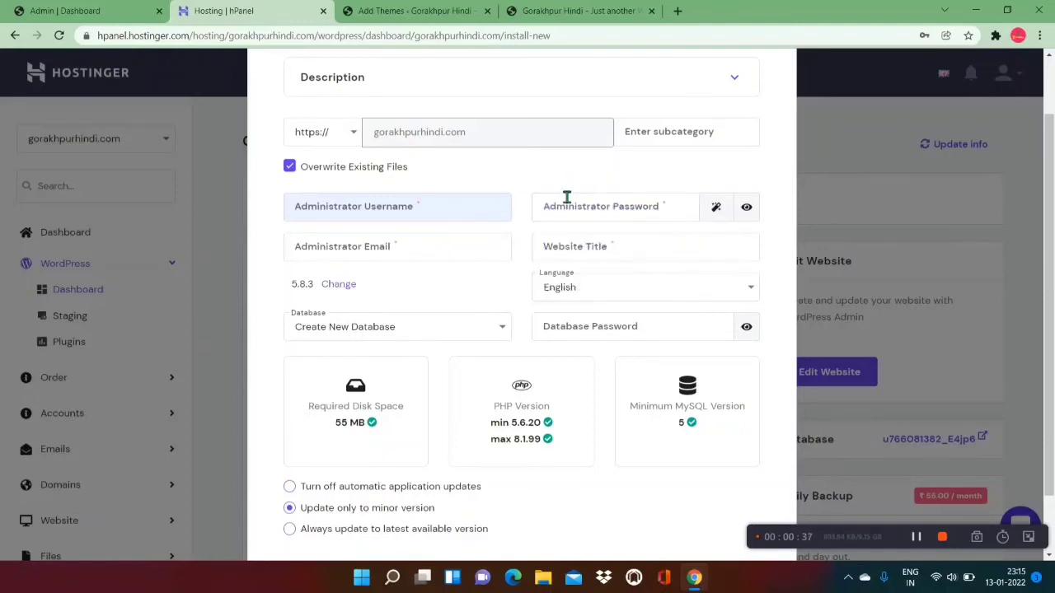
- Enter "Gorakhpur Hindi" as the website title in the WordPress installation form
scroll(530, 173, "down", 1)
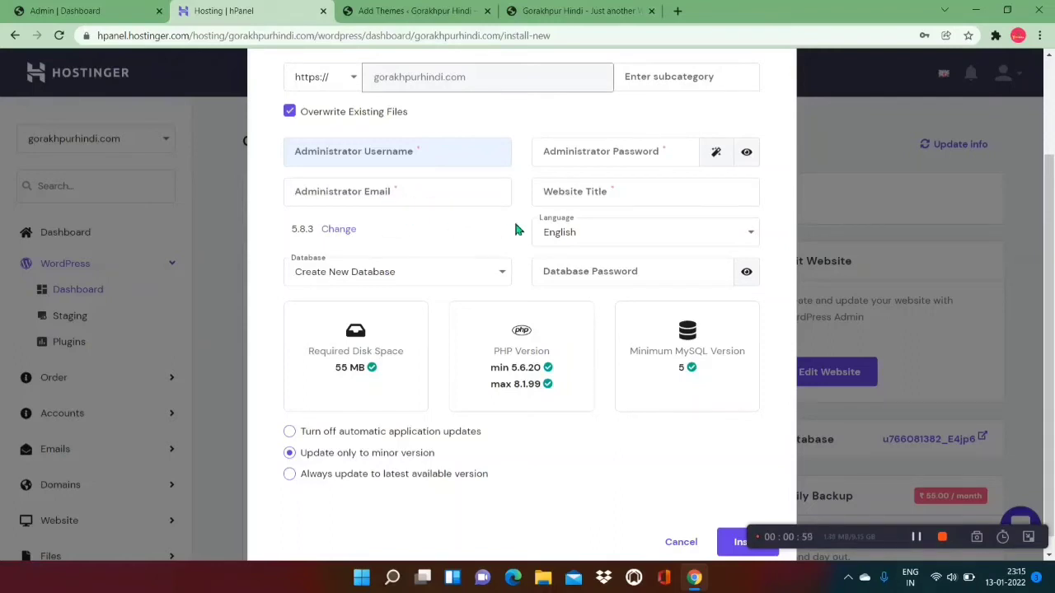
left_click(578, 197)
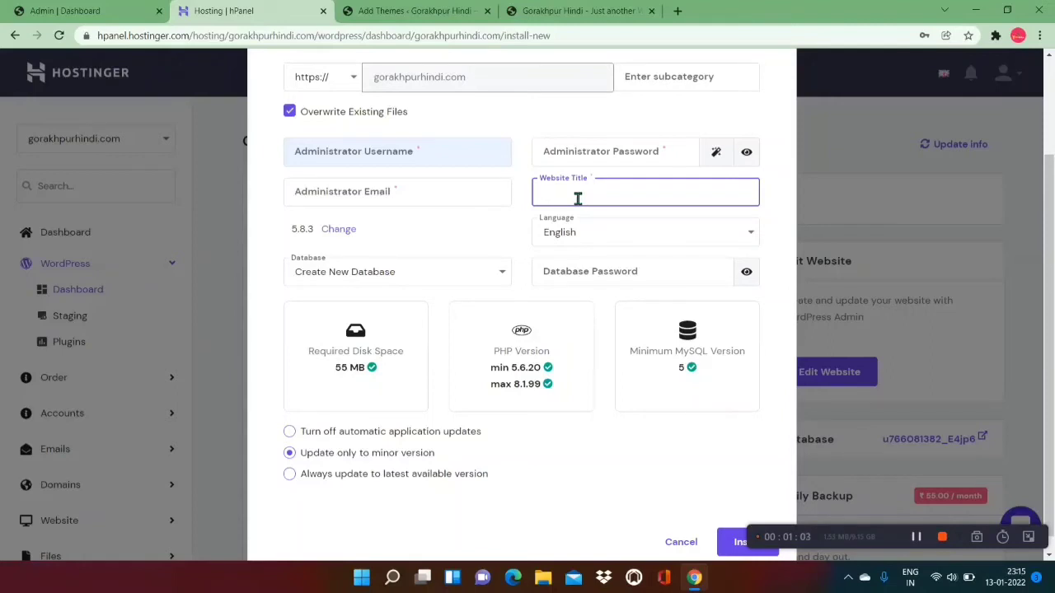
type("g")
key("BackSpace")
type("Gorakhpur Hindi")
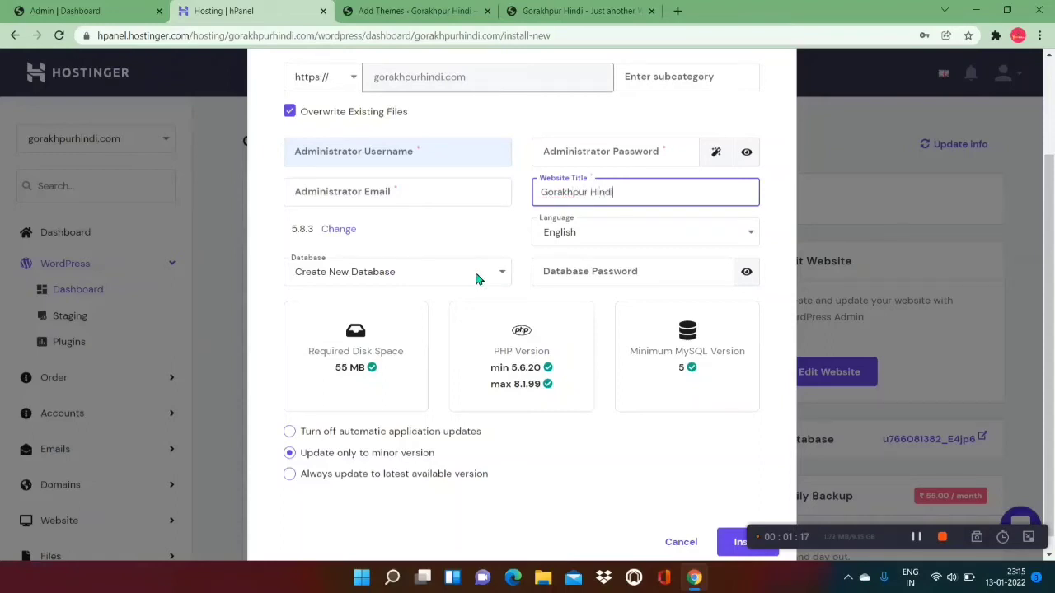
left_click(480, 238)
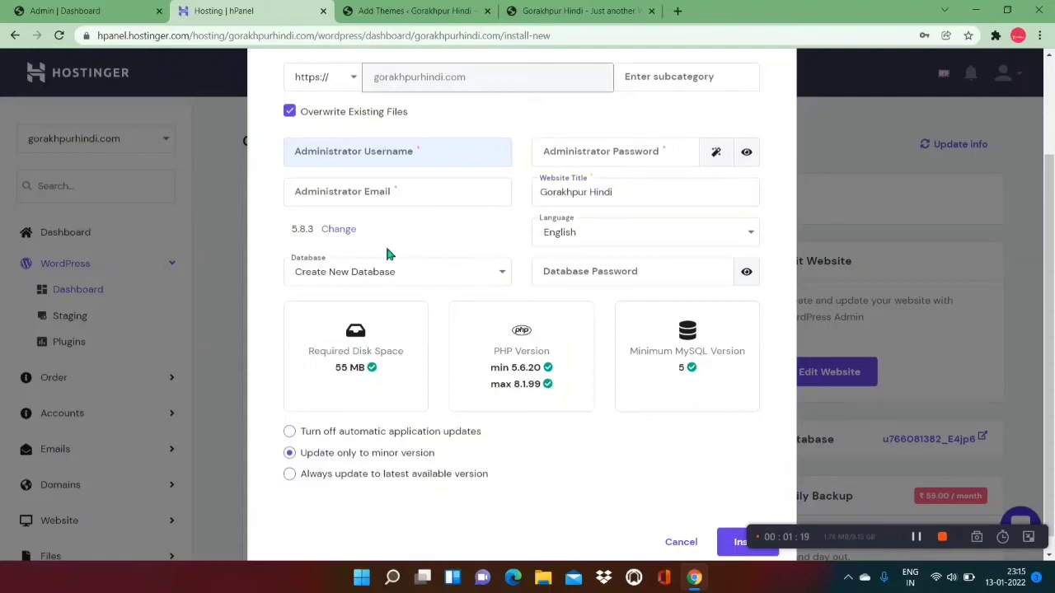
- Open the WordPress version choice and select 5.8.3
left_click(339, 231)
left_click(376, 239)
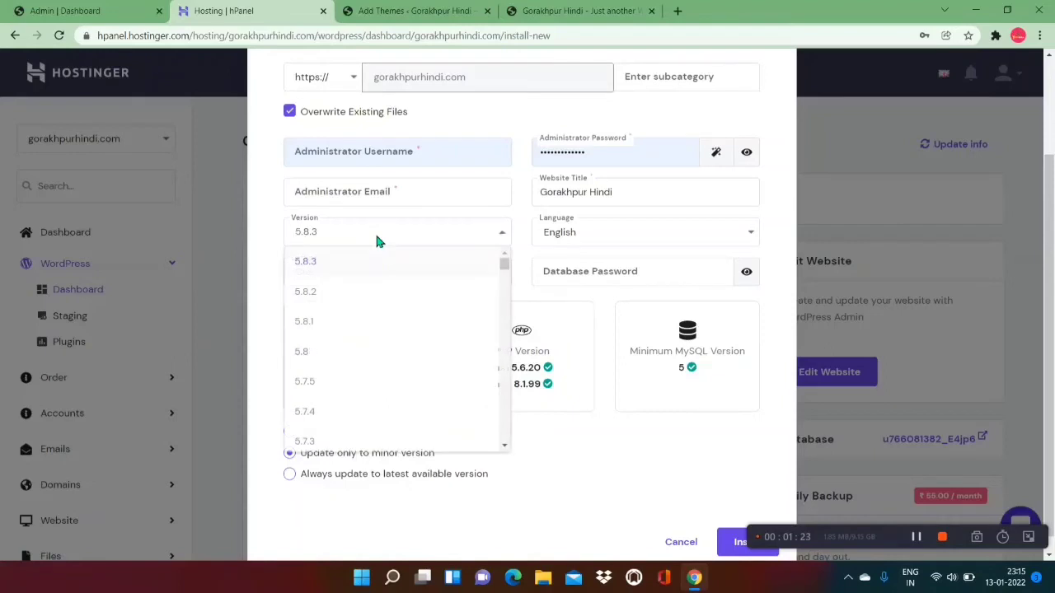
left_click(324, 275)
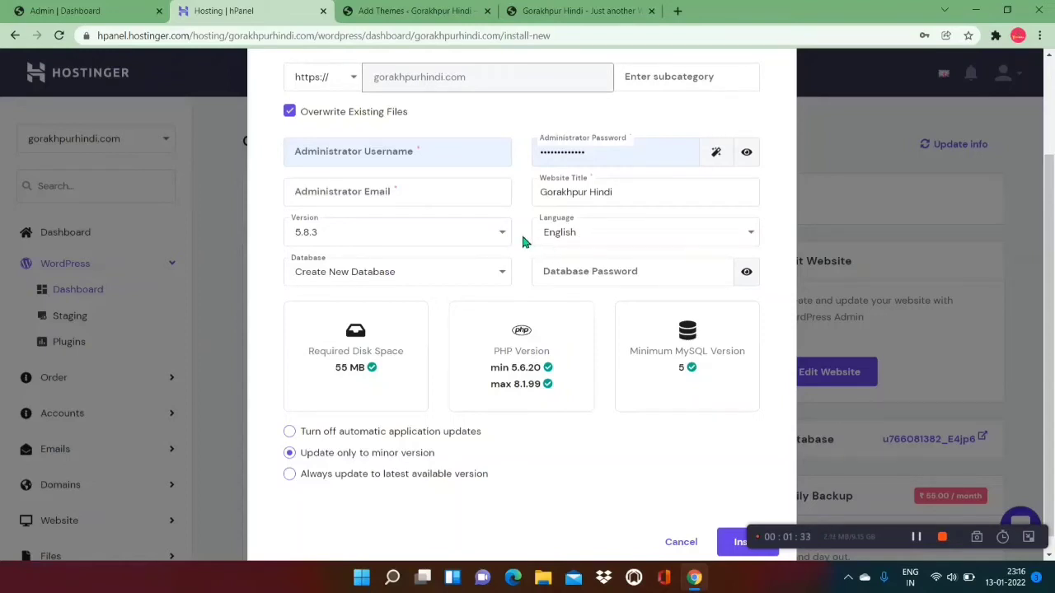
left_click(599, 278)
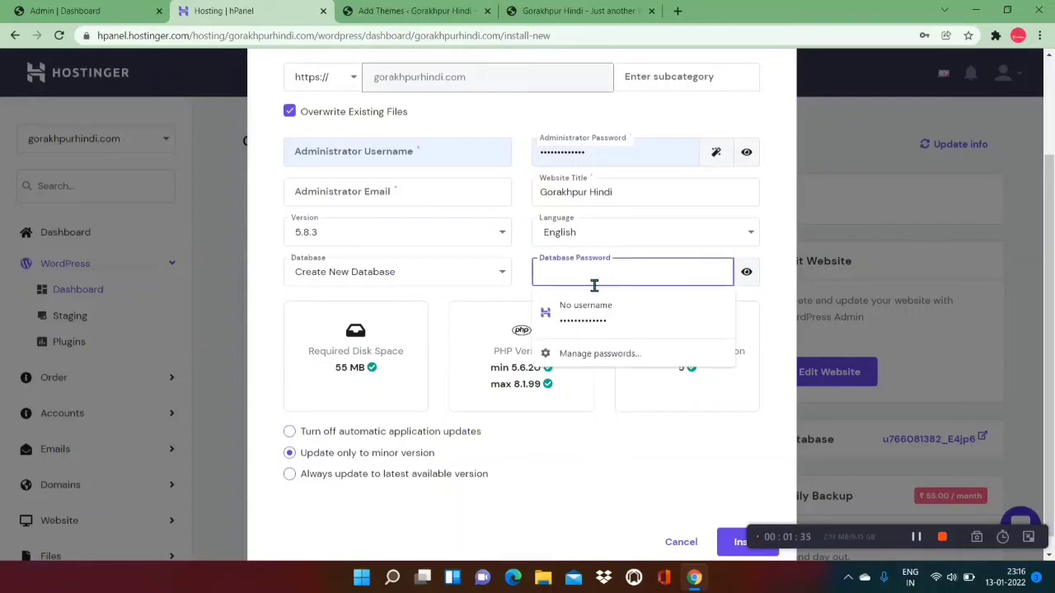
left_click(520, 277)
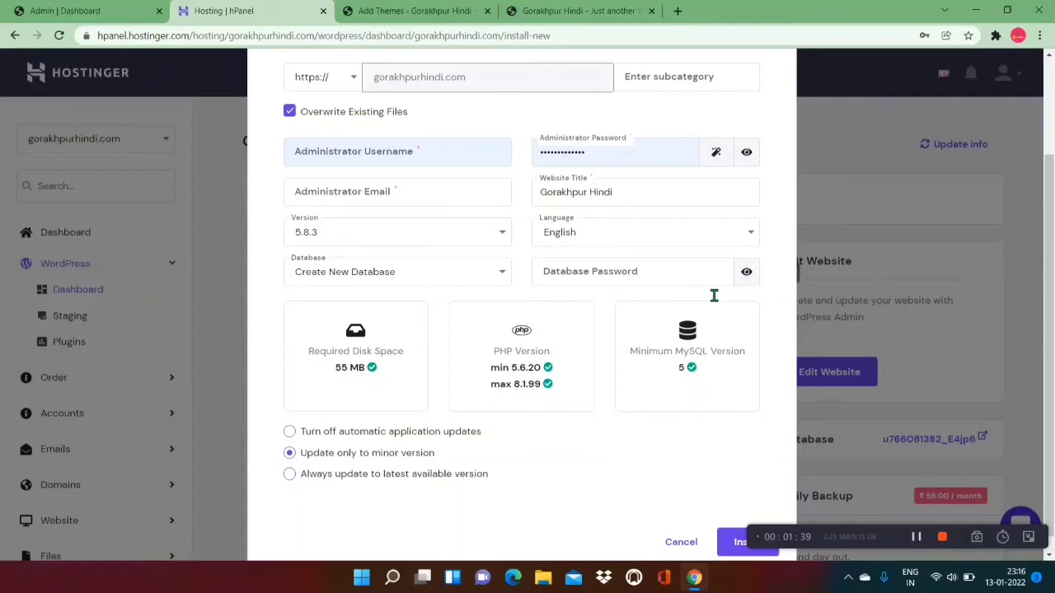
left_click(616, 289)
left_click(524, 269)
- Start the WordPress installation on gorakhpurhindi.com with the completed form
left_click_drag(847, 544, 866, 496)
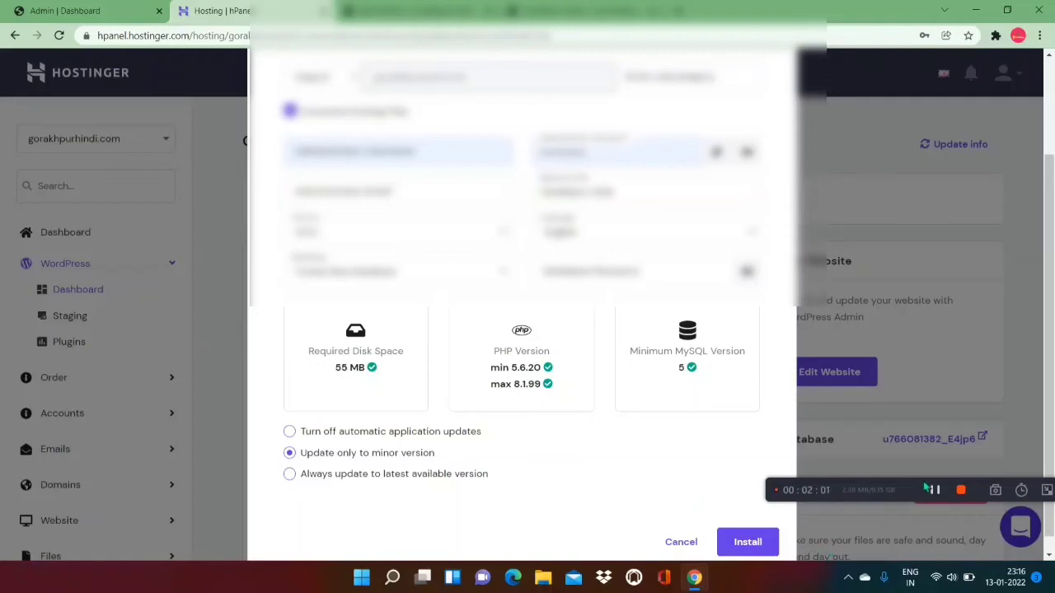
scroll(924, 507, "down", 1)
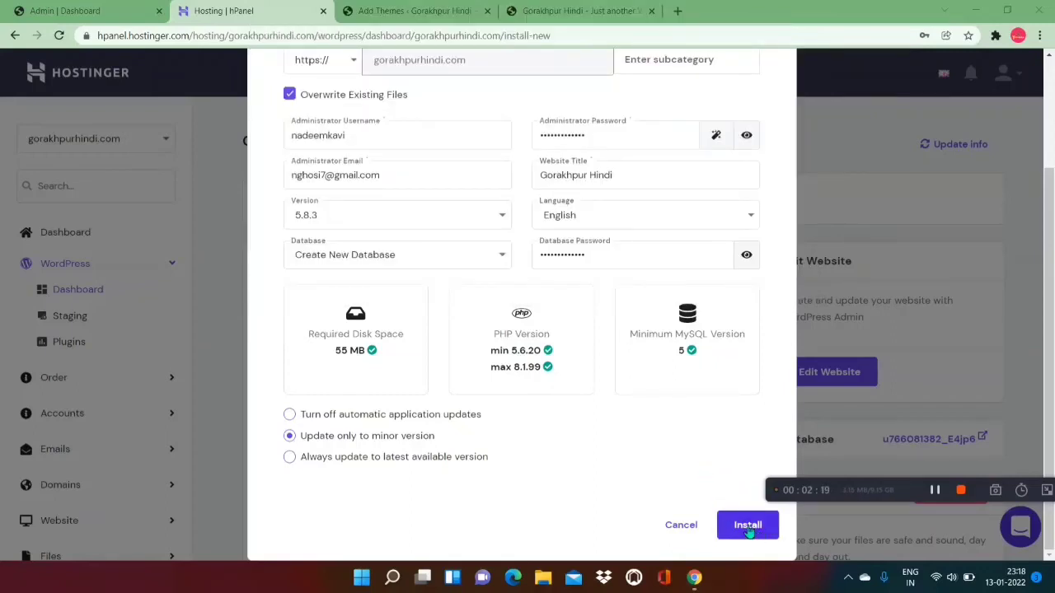
left_click(749, 530)
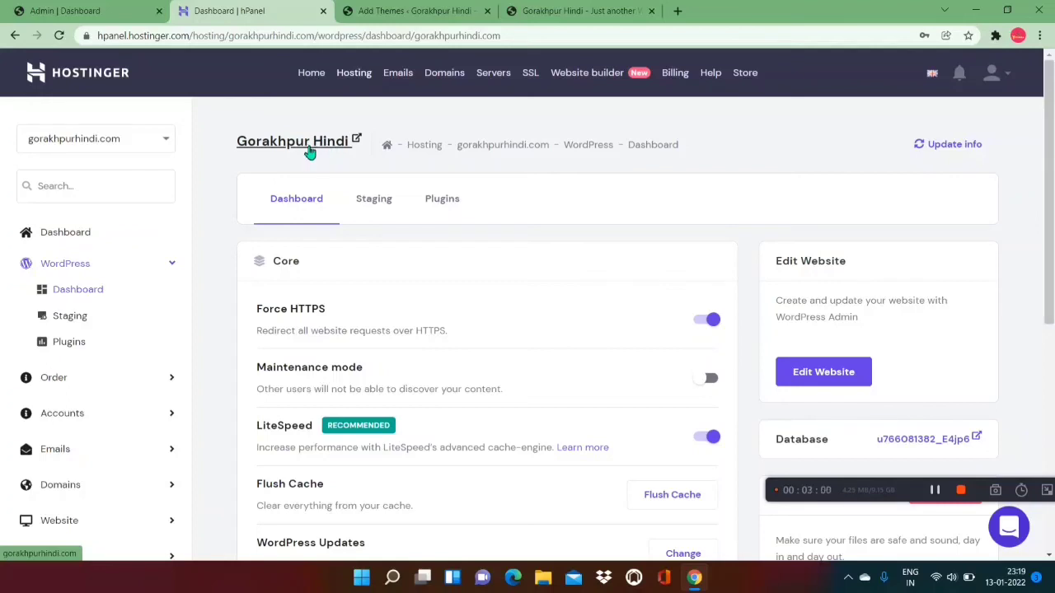
left_click(307, 147)
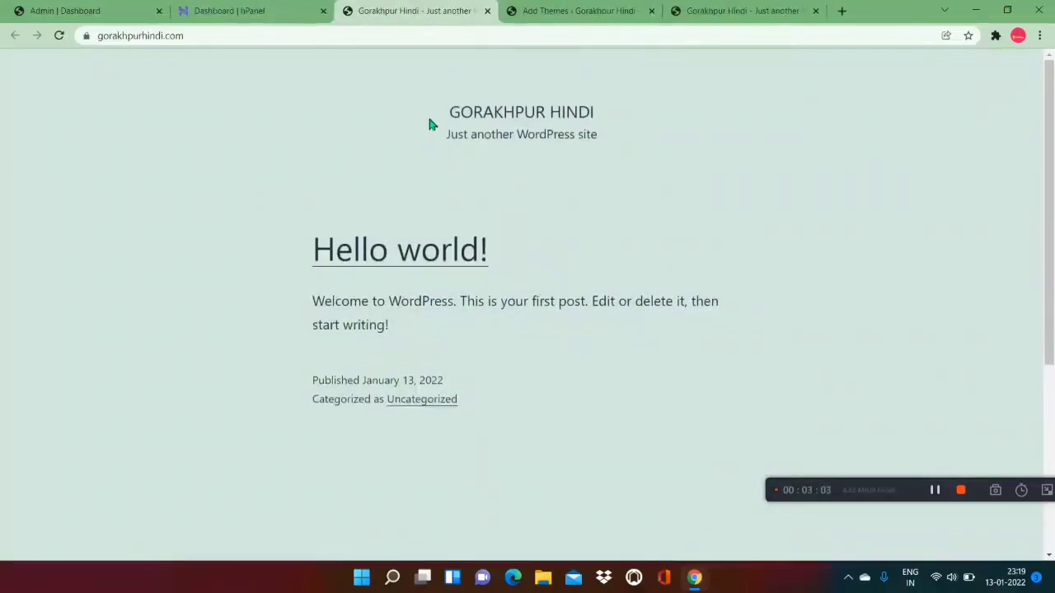
left_click_drag(433, 106, 498, 433)
left_click(498, 433)
left_click(245, 43)
left_click(245, 43)
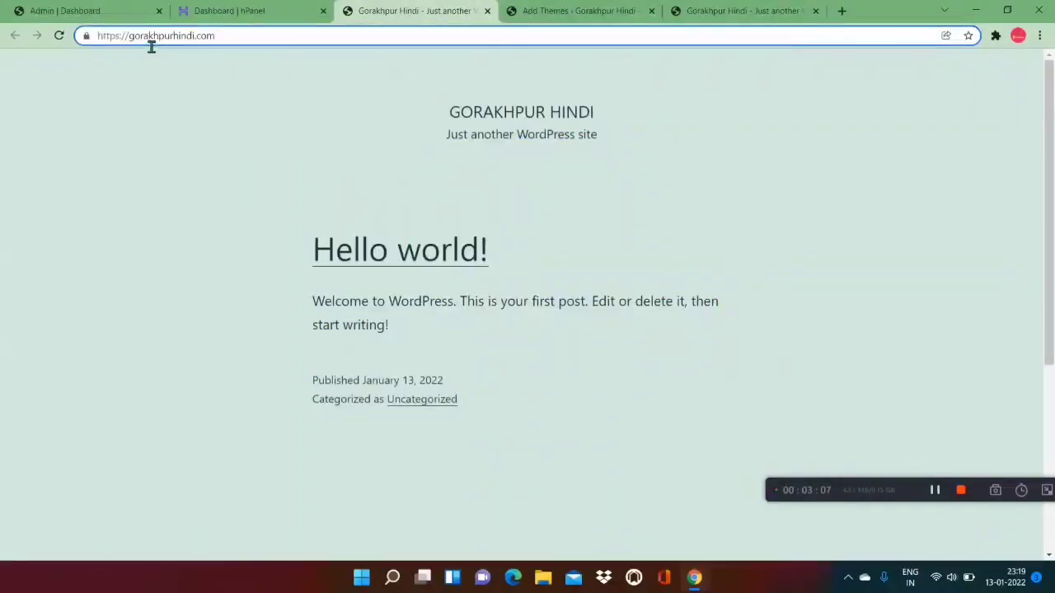
left_click(122, 47)
mouse_move(130, 37)
left_mouse_down()
mouse_move(164, 40)
mouse_move(106, 37)
mouse_move(129, 37)
left_mouse_up()
left_click(387, 144)
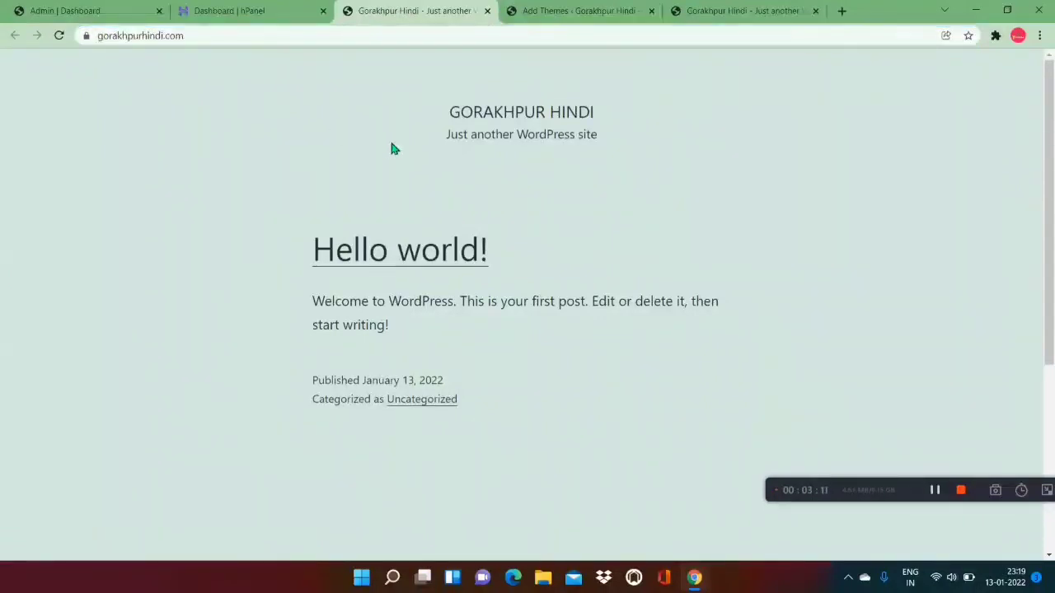
- Examine the site title and tagline in the header of the live website's home page
left_click_drag(453, 112, 541, 178)
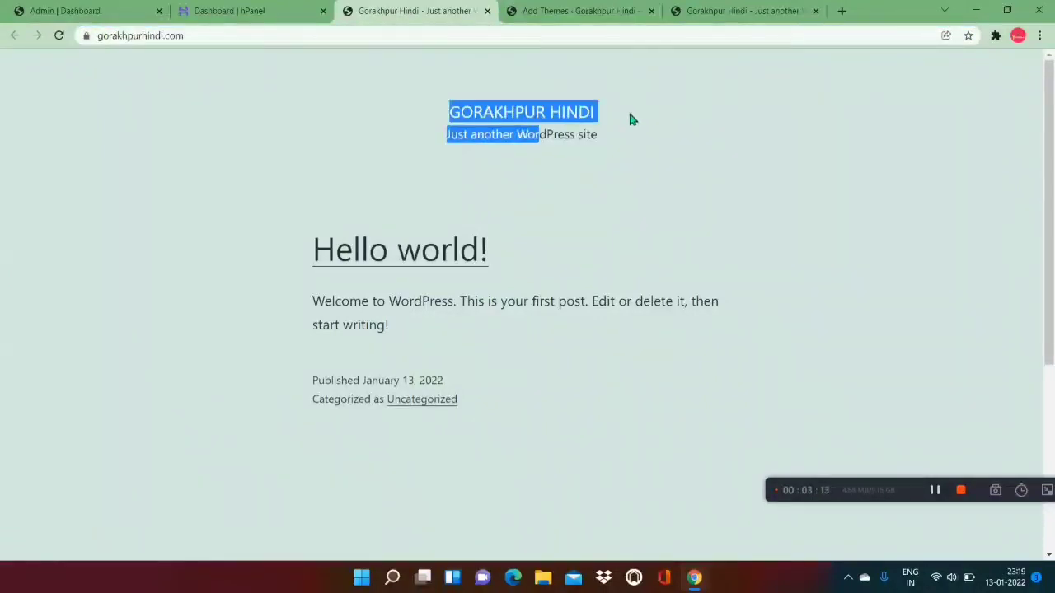
left_click(483, 143)
left_click_drag(438, 110, 637, 179)
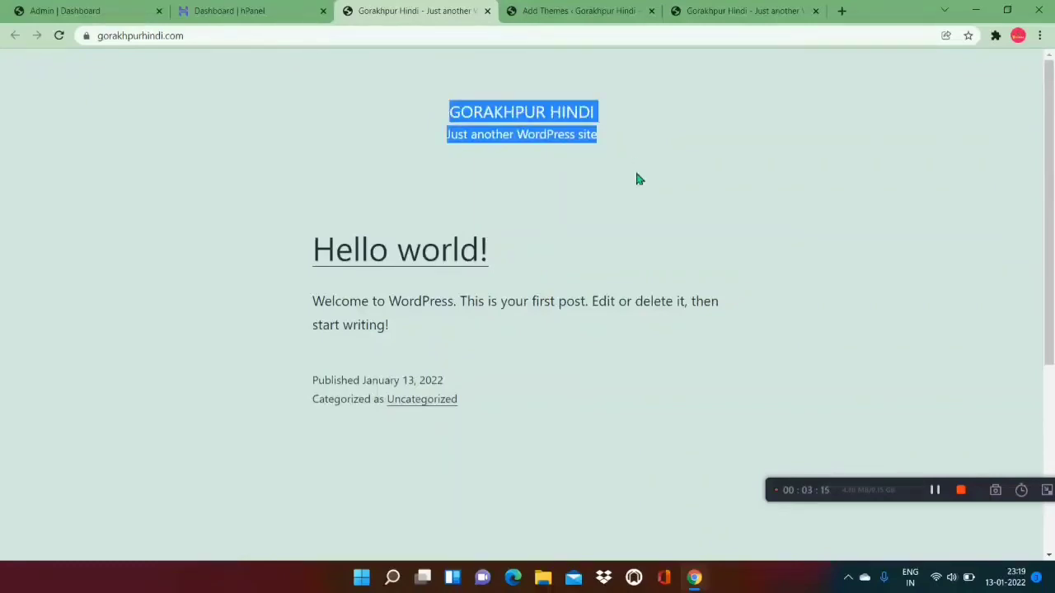
- Return to the Hostinger WordPress dashboard for gorakhpurhindi.com and open the website for editing in WordPress Admin
left_click(229, 10)
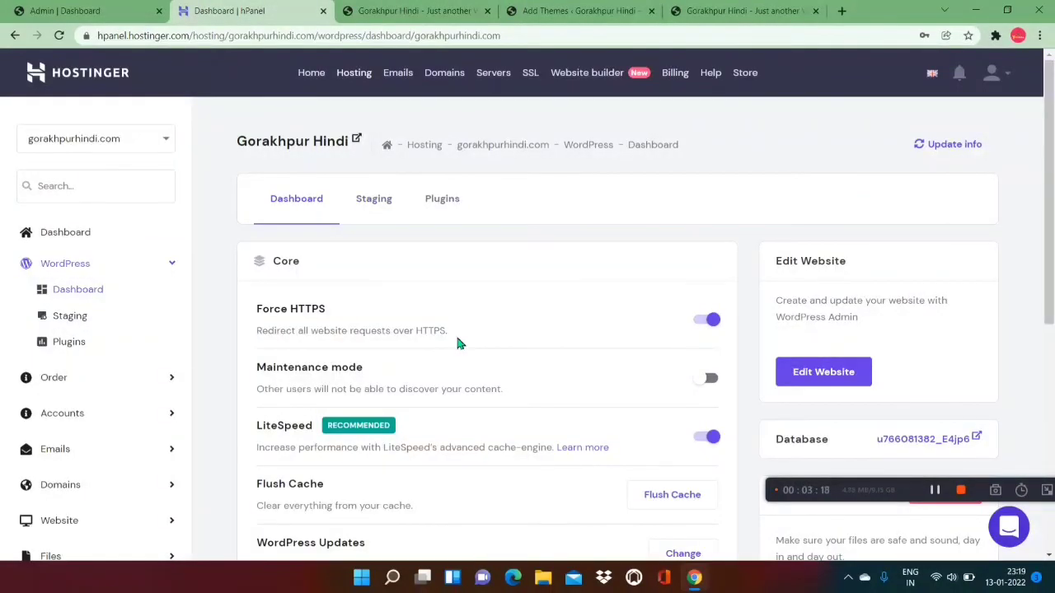
scroll(1048, 206, "down", 1)
scroll(1051, 252, "down", 1)
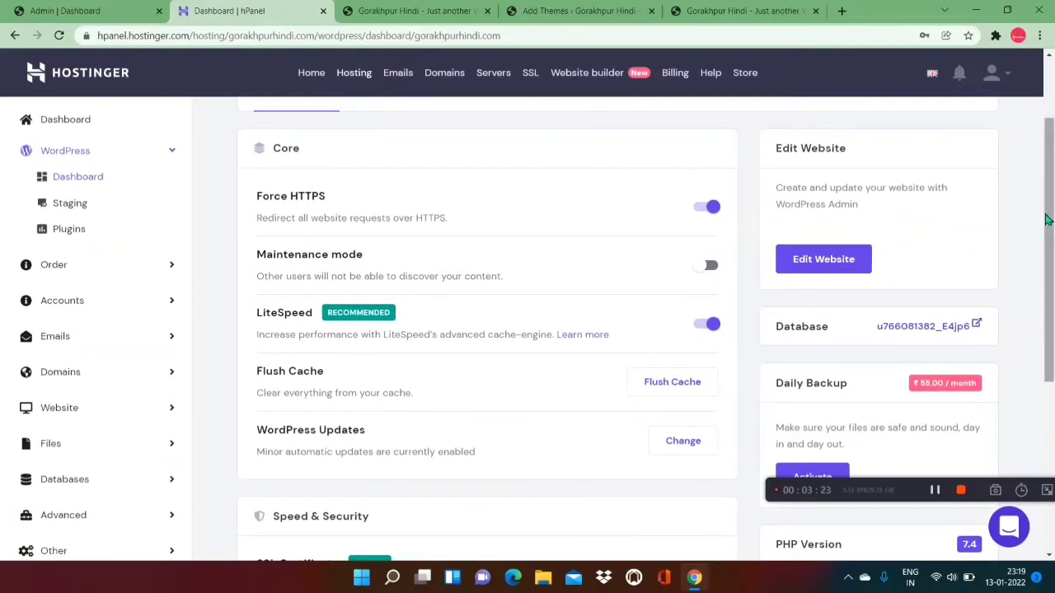
scroll(1049, 220, "down", 1)
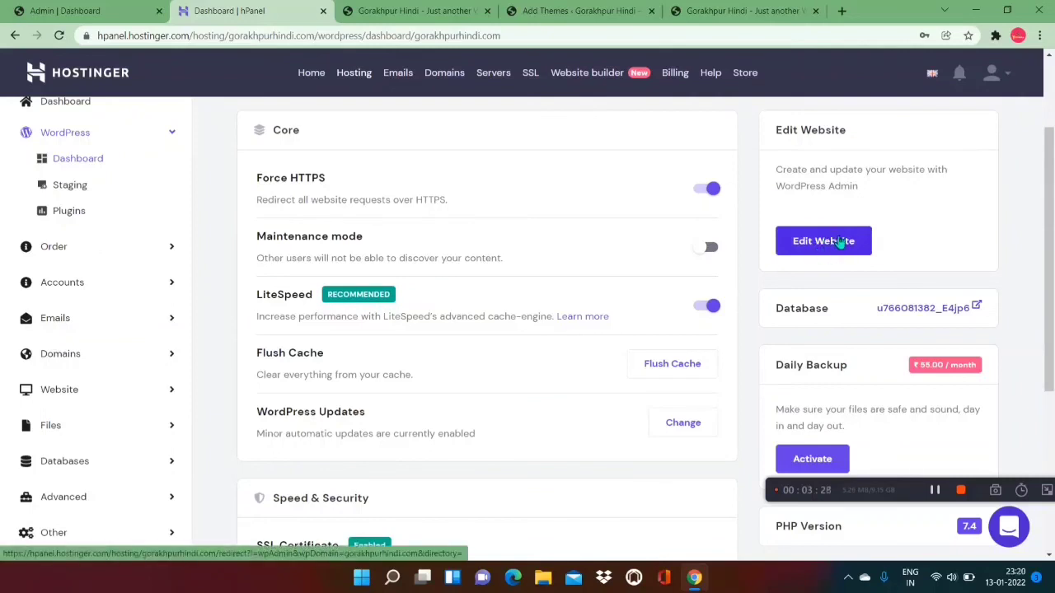
left_click(828, 251)
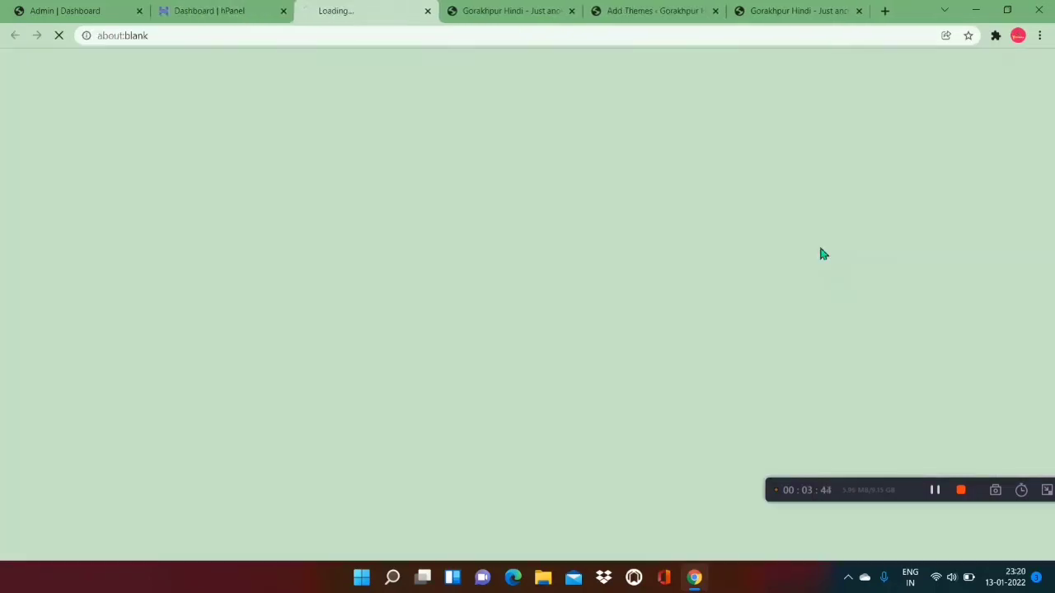